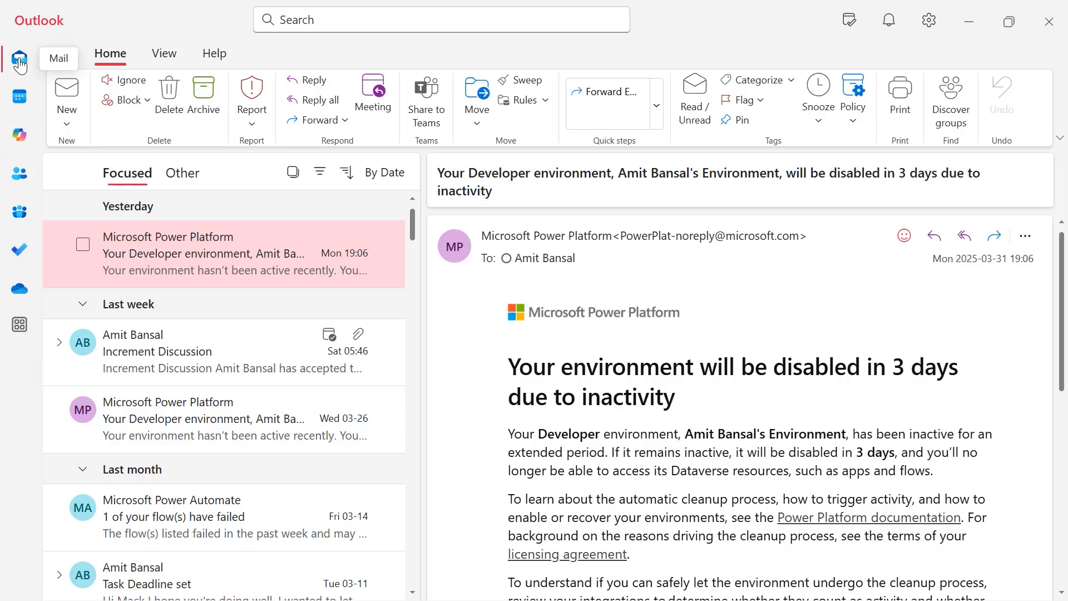
# Start a new calendar event from the mail view and move its window to the middle of the screen
pyautogui.click(16, 103)
pyautogui.click(19, 57)
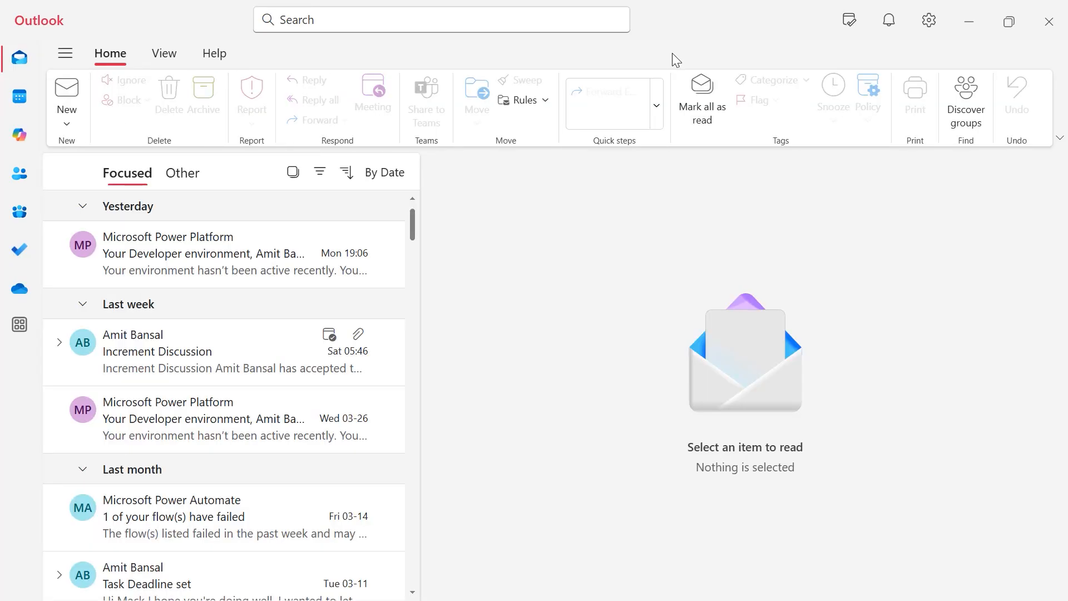
pyautogui.click(67, 125)
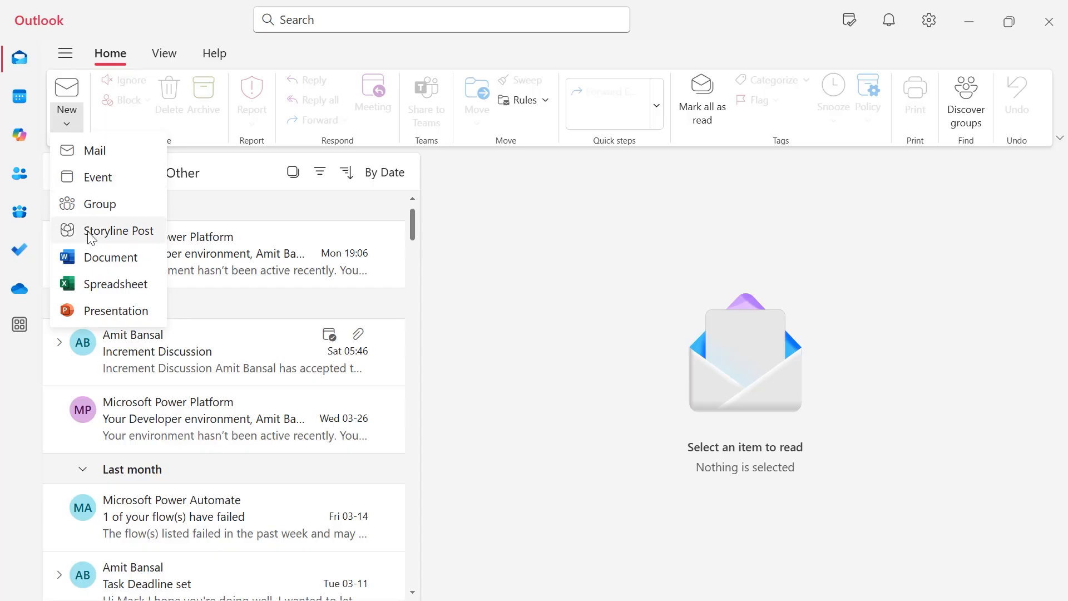
pyautogui.click(114, 180)
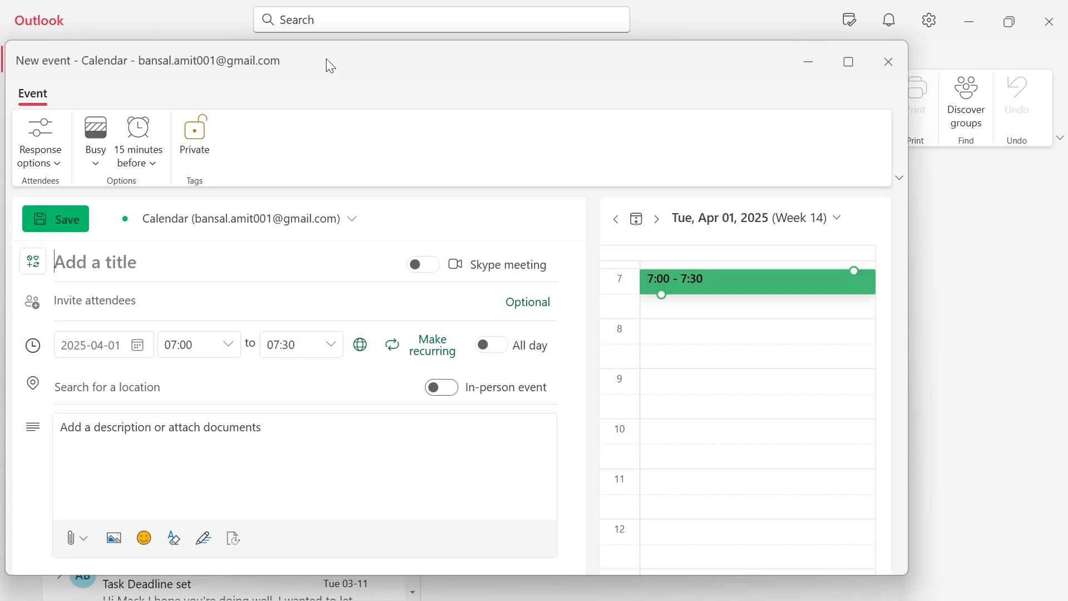
pyautogui.moveTo(326, 58); pyautogui.dragTo(394, 49)
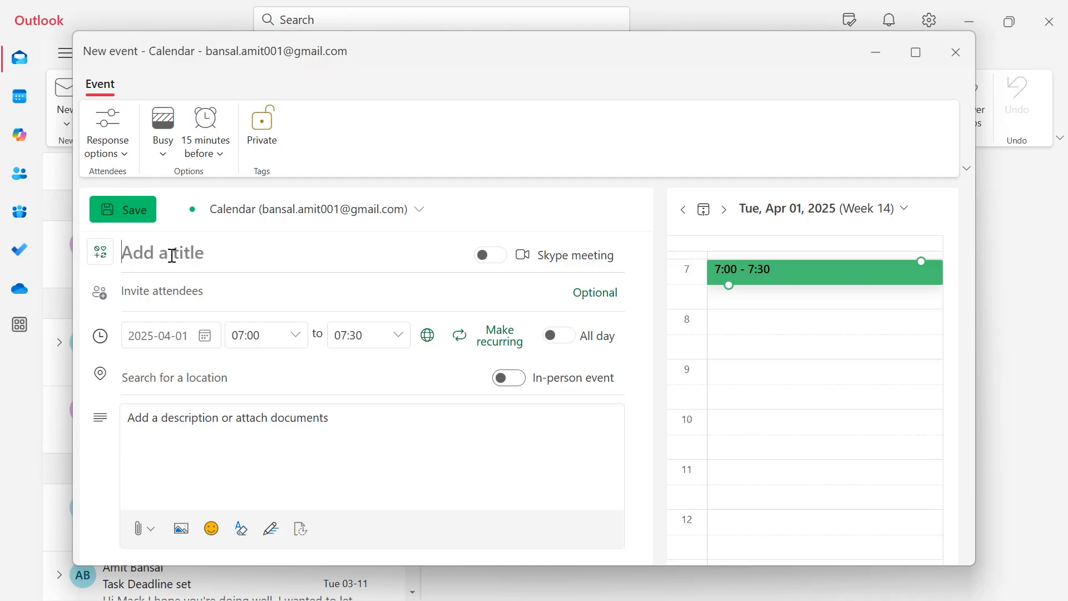
# Title the event "Increment" and turn on the Skype meeting option
pyautogui.write('In')
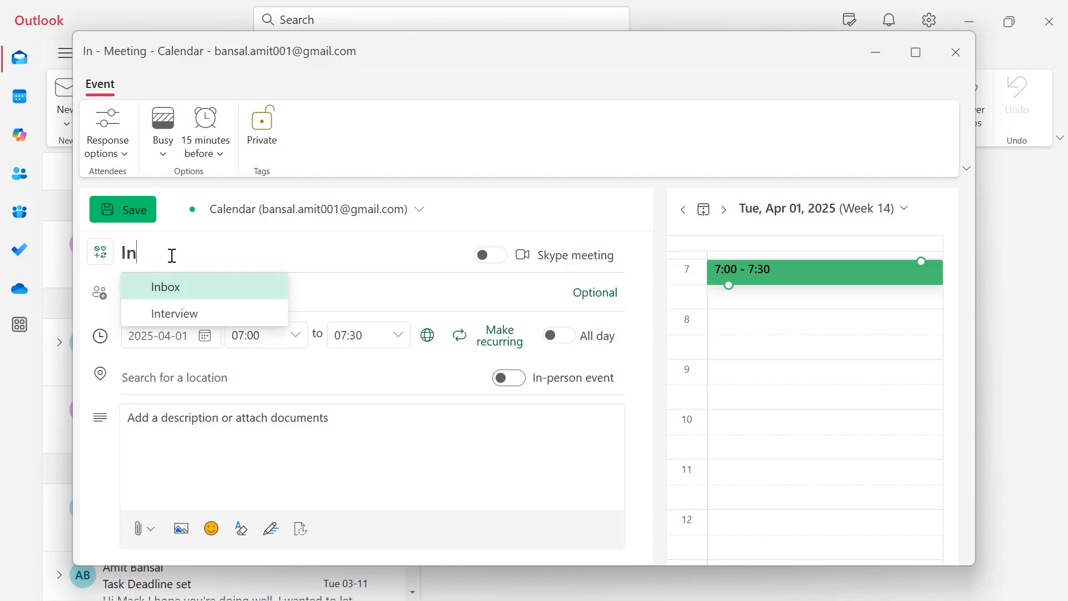
pyautogui.write('cre')
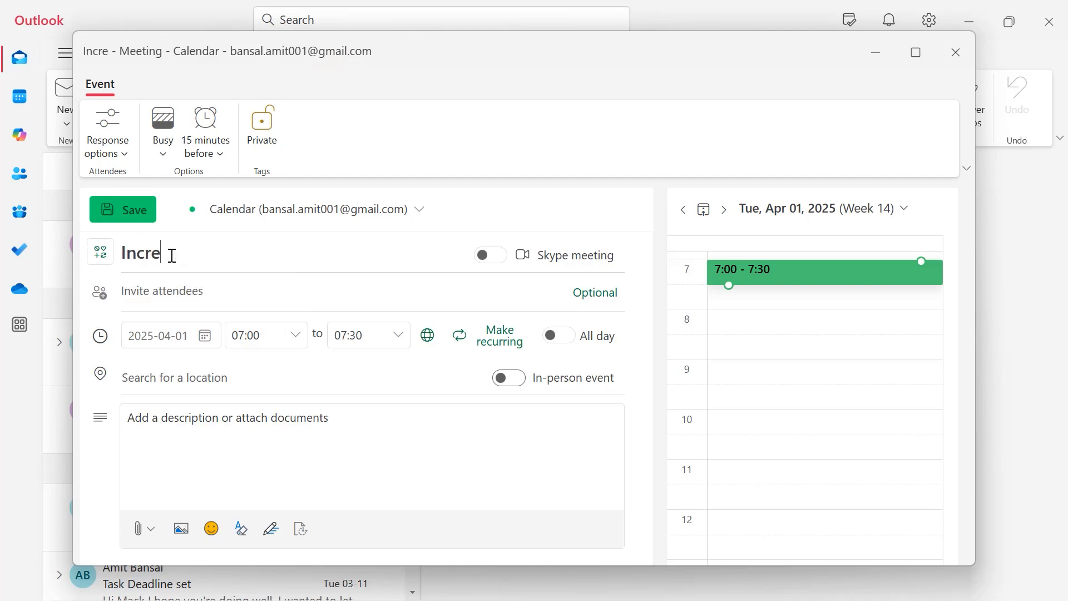
pyautogui.write('ment')
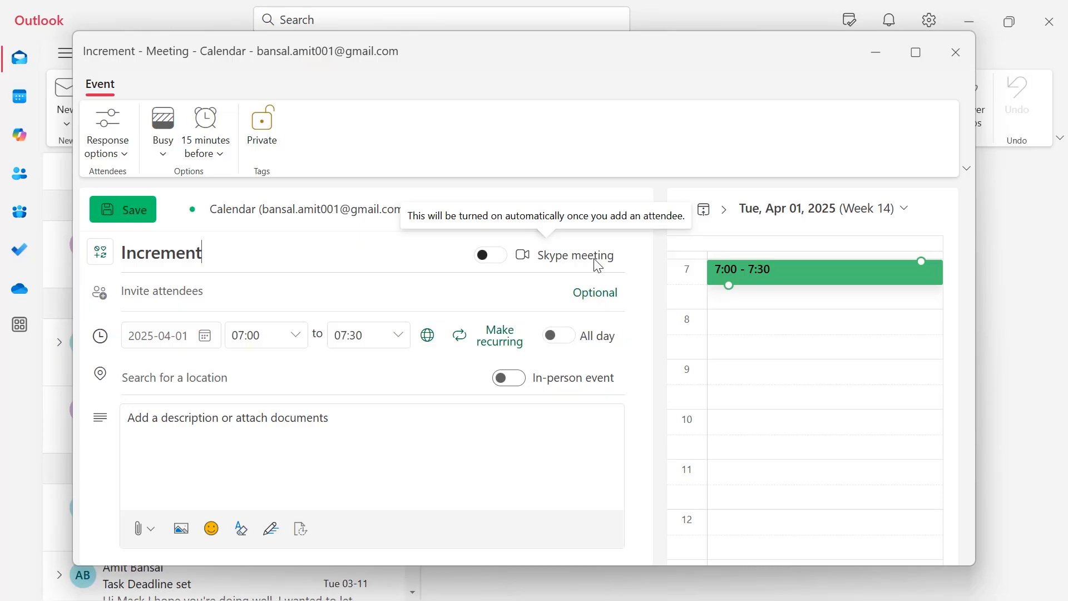
pyautogui.click(485, 260)
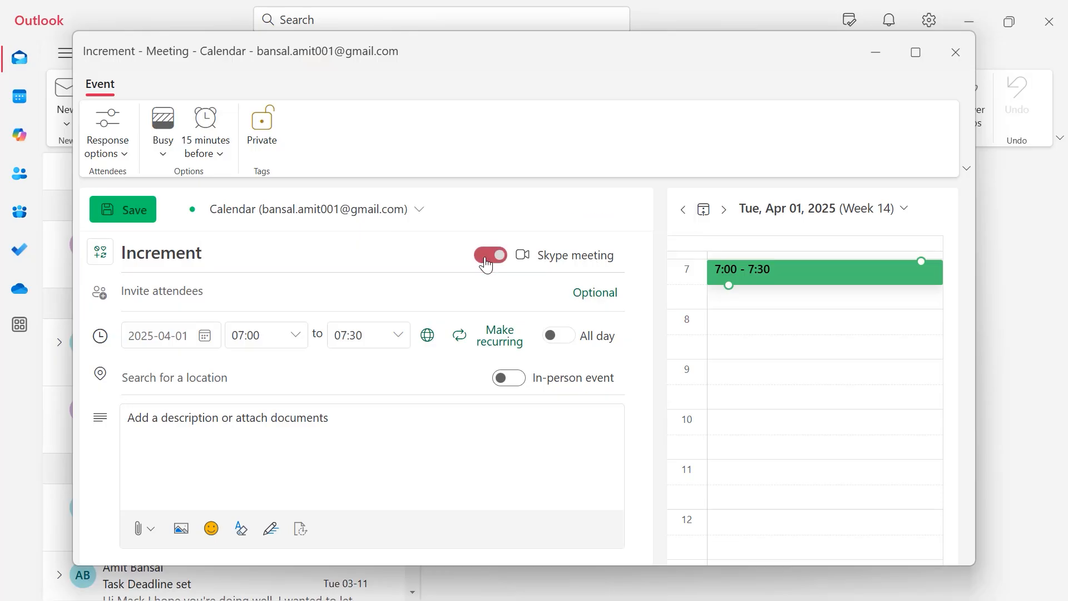
# Invite the second and then the first of the suggested contacts as required attendees of the event
pyautogui.click(224, 293)
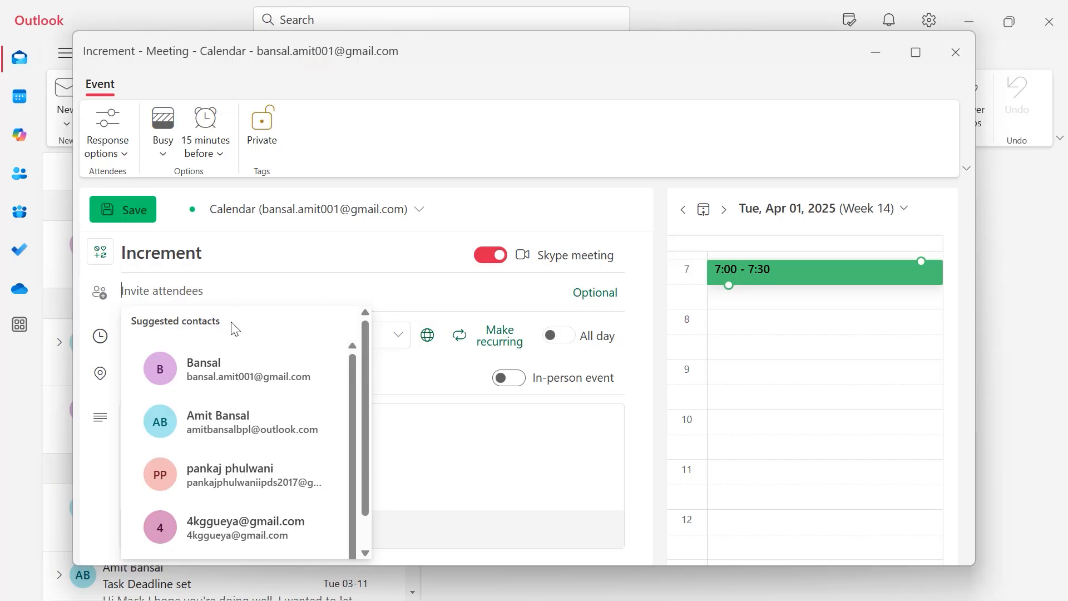
pyautogui.click(235, 426)
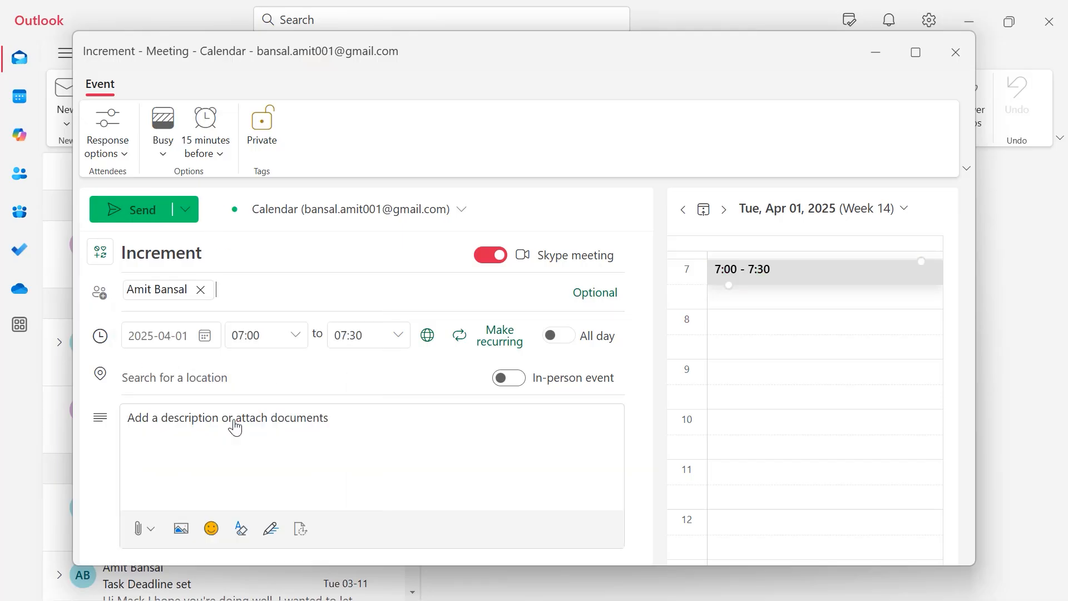
pyautogui.click(310, 293)
pyautogui.click(334, 378)
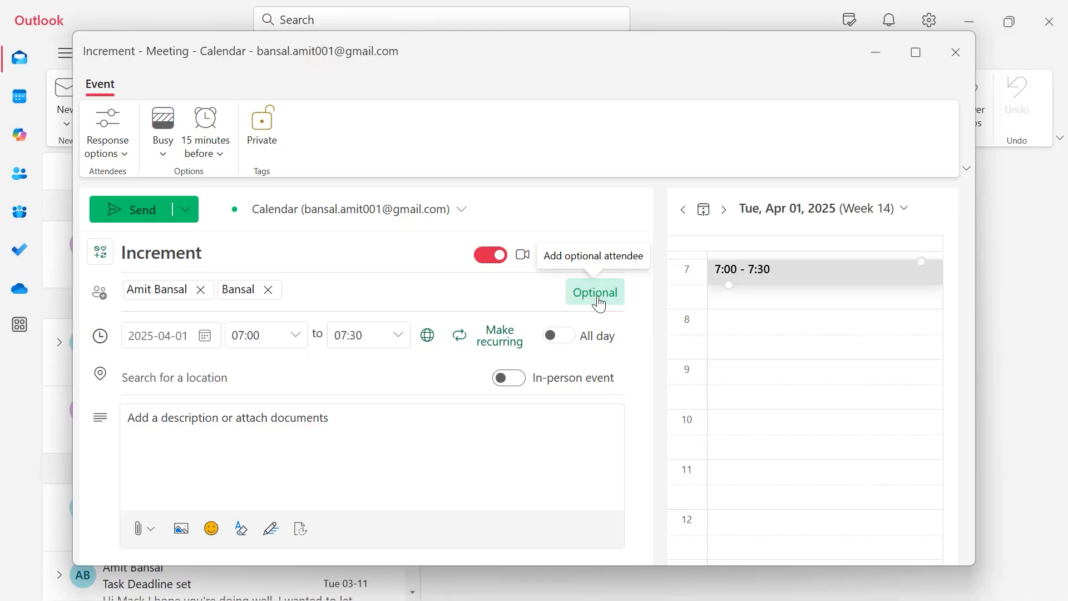
# Schedule the event for 2025-04-03 from 11:00 to 12:00
pyautogui.click(177, 337)
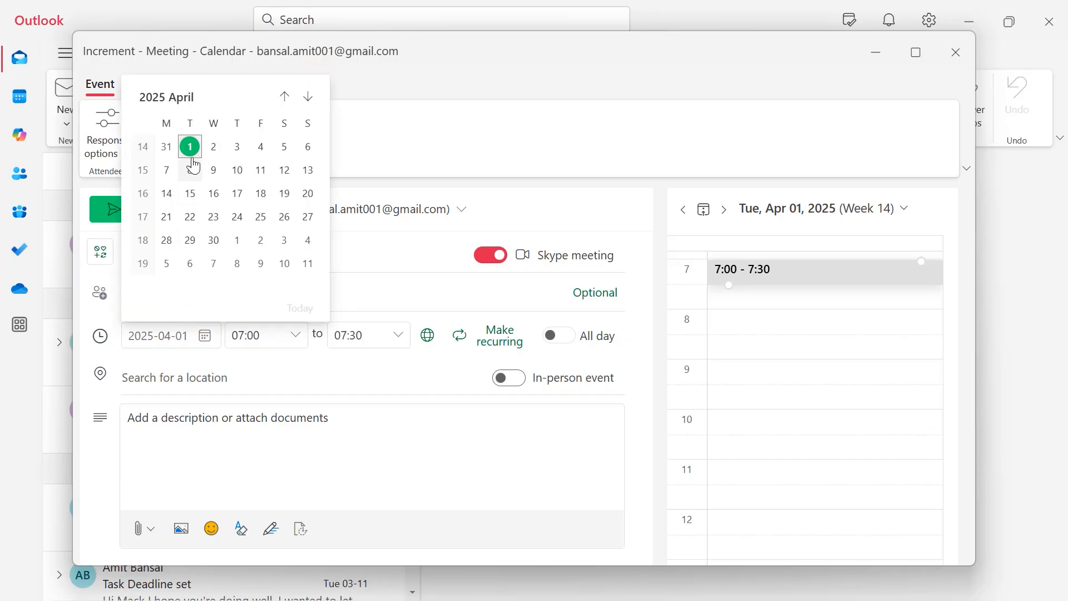
pyautogui.click(240, 157)
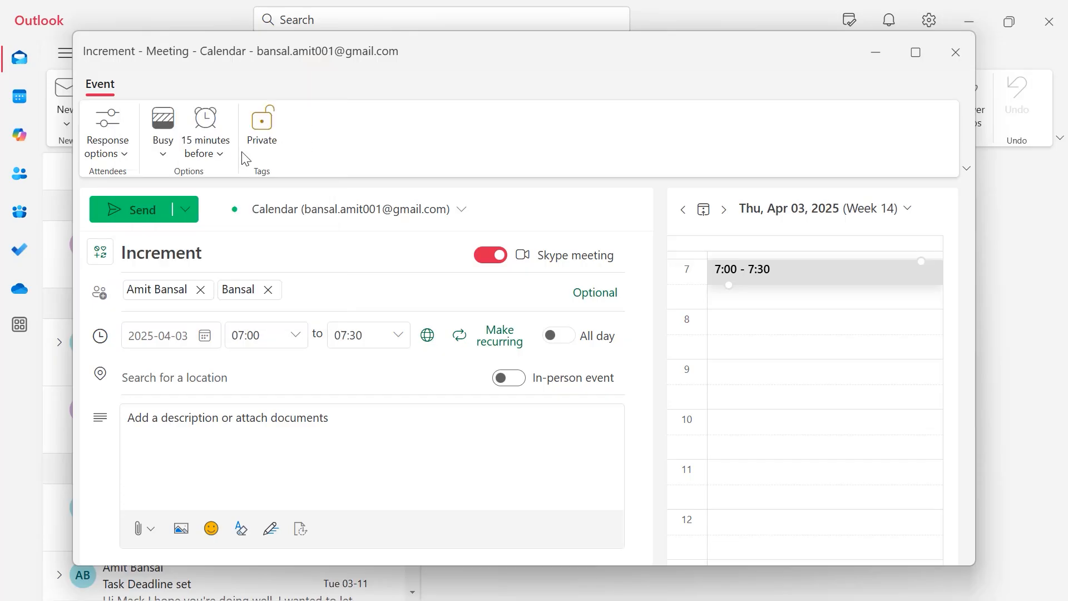
pyautogui.click(298, 341)
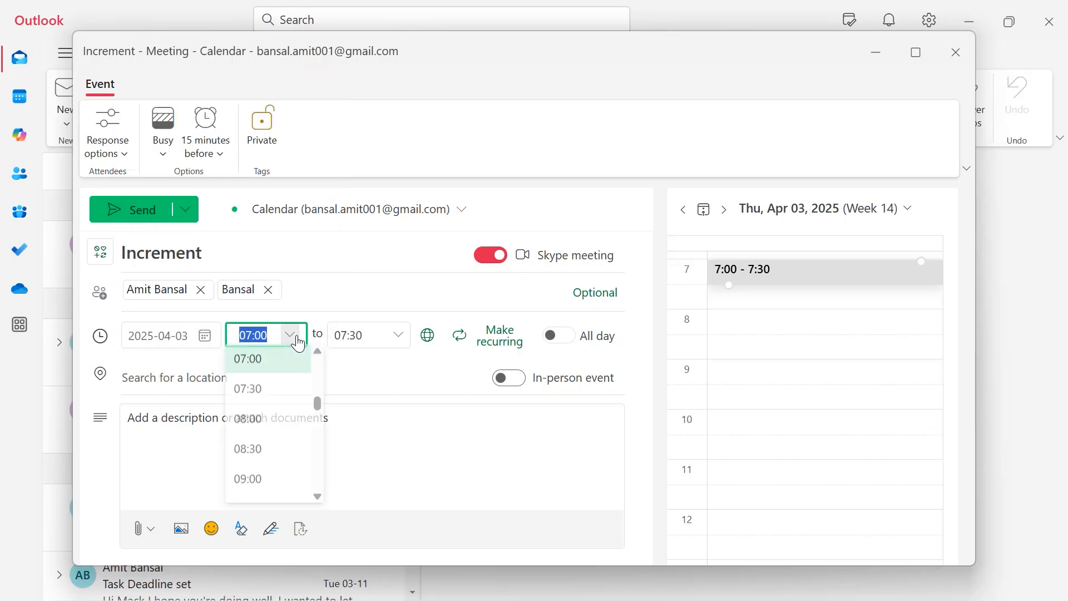
pyautogui.scroll(-3, 277, 445)
pyautogui.click(277, 443)
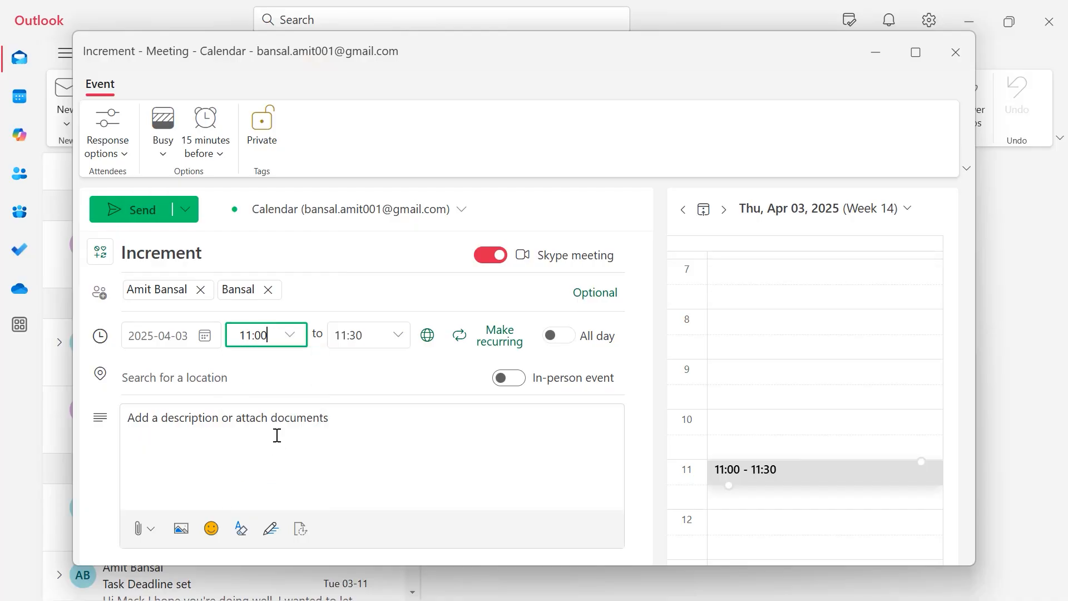
pyautogui.click(271, 367)
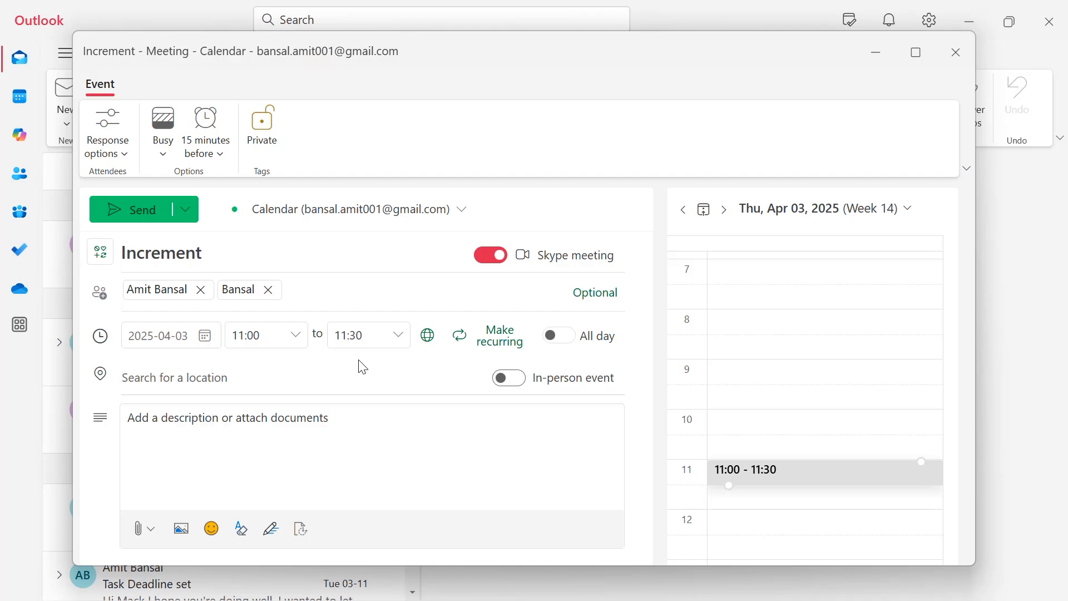
pyautogui.click(403, 341)
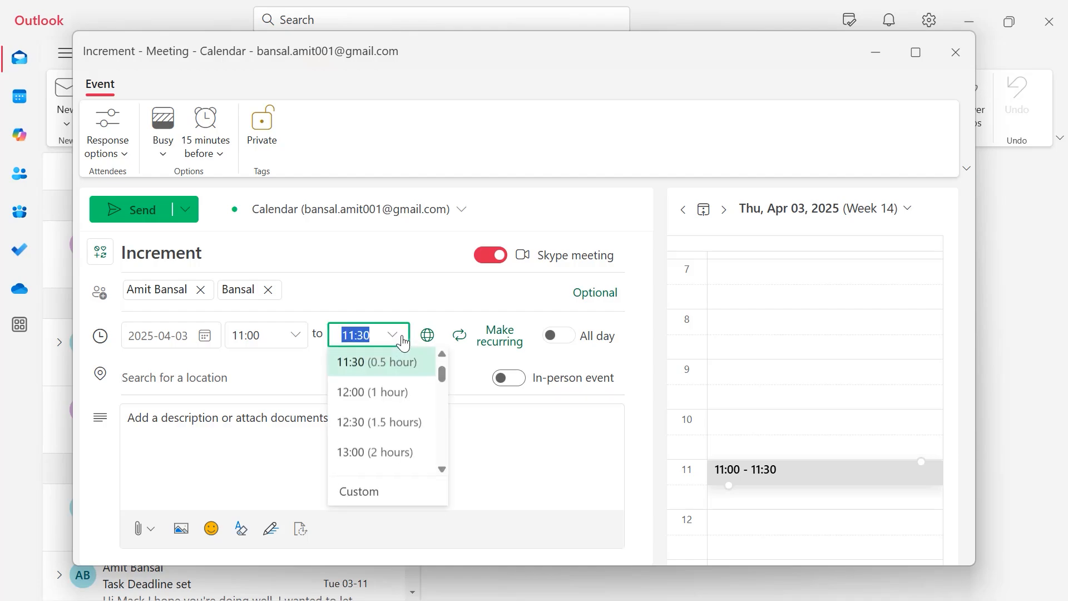
pyautogui.click(375, 391)
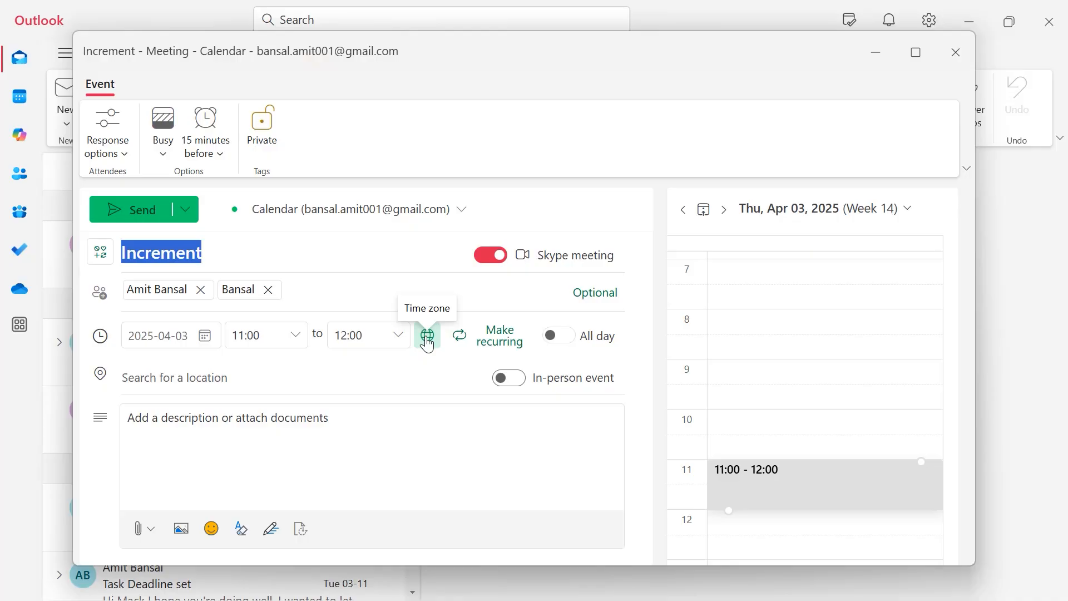
# Show the event's time zone settings and browse the zones available for the start time
pyautogui.click(428, 338)
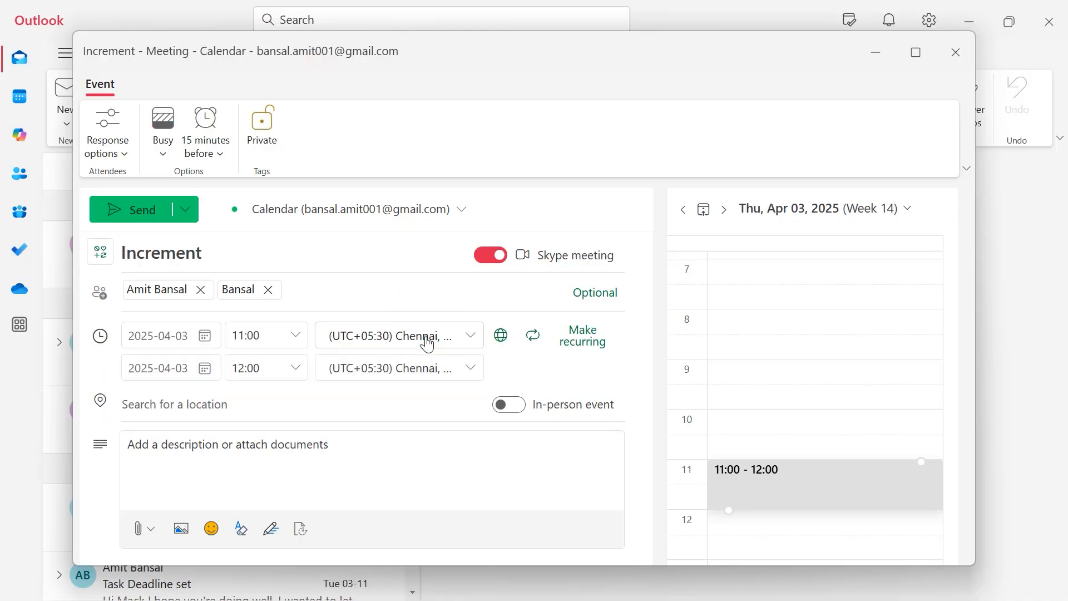
pyautogui.click(472, 340)
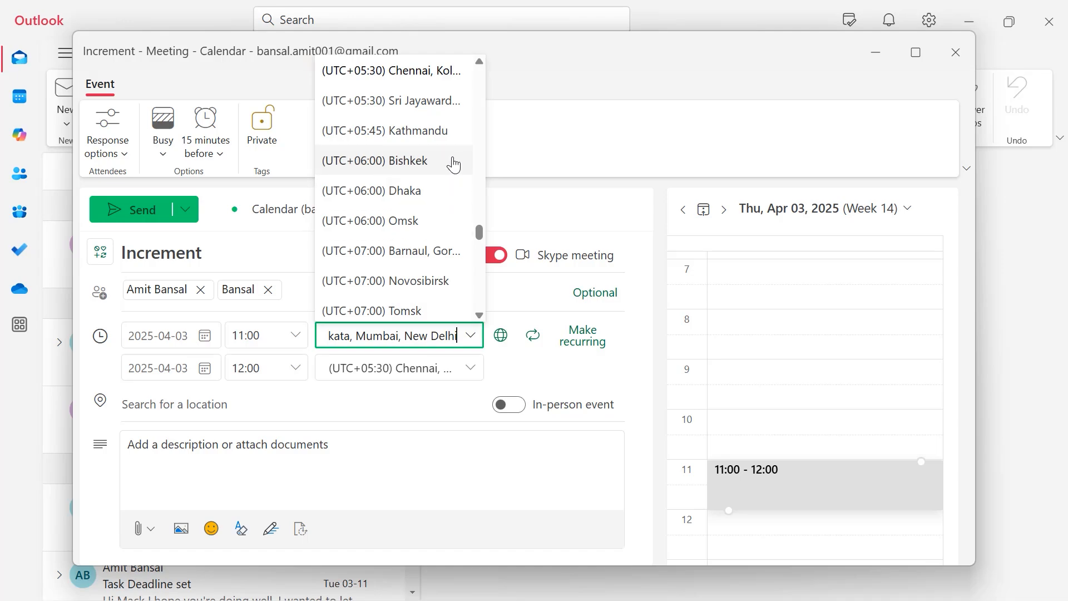
pyautogui.scroll(-2, 449, 195)
pyautogui.scroll(-2, 449, 203)
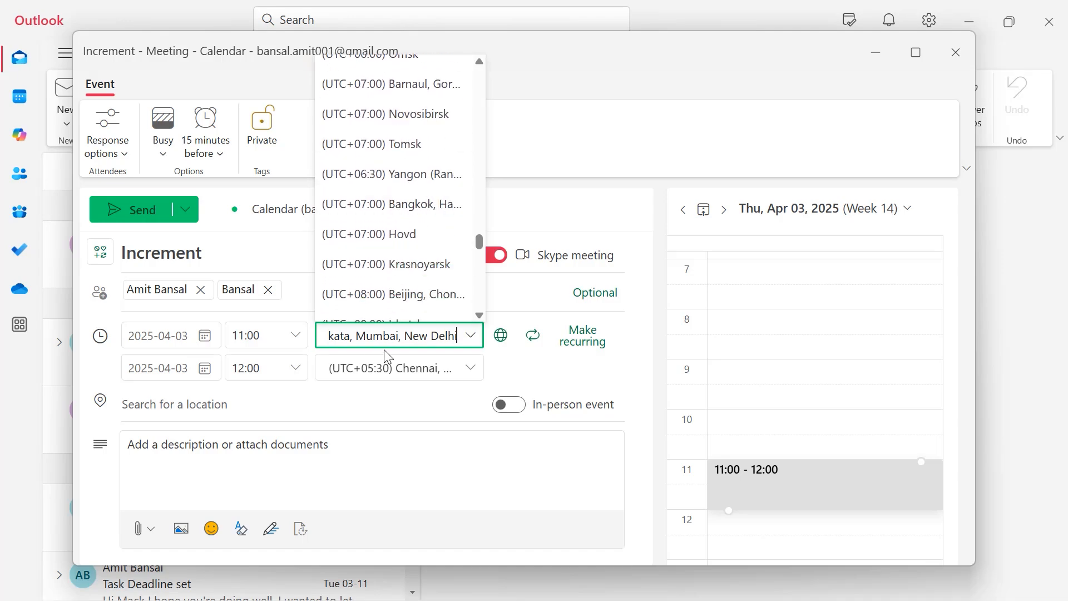
pyautogui.click(631, 127)
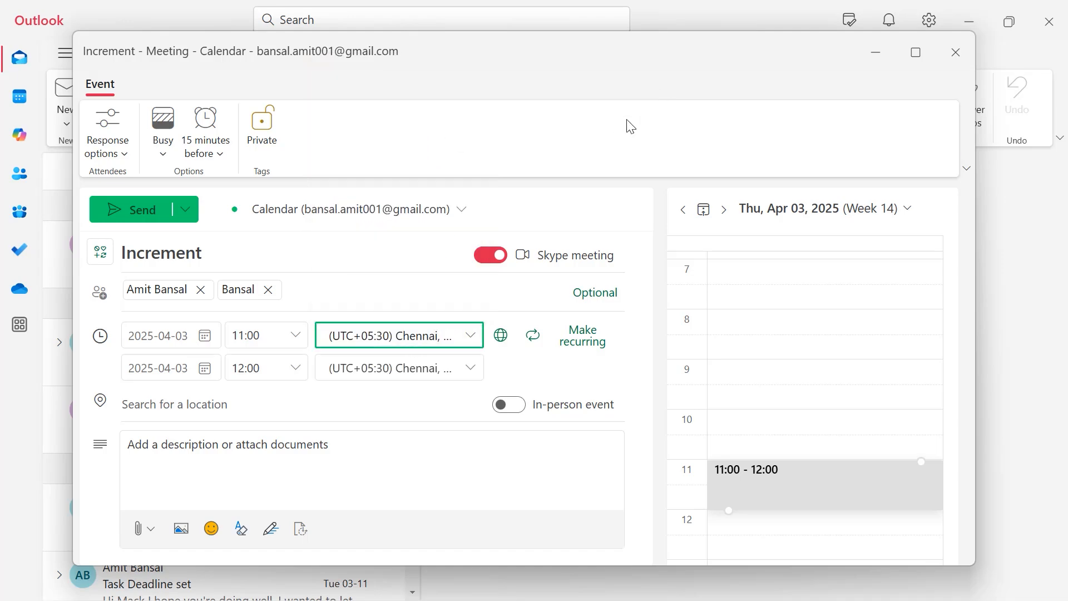
pyautogui.click(469, 338)
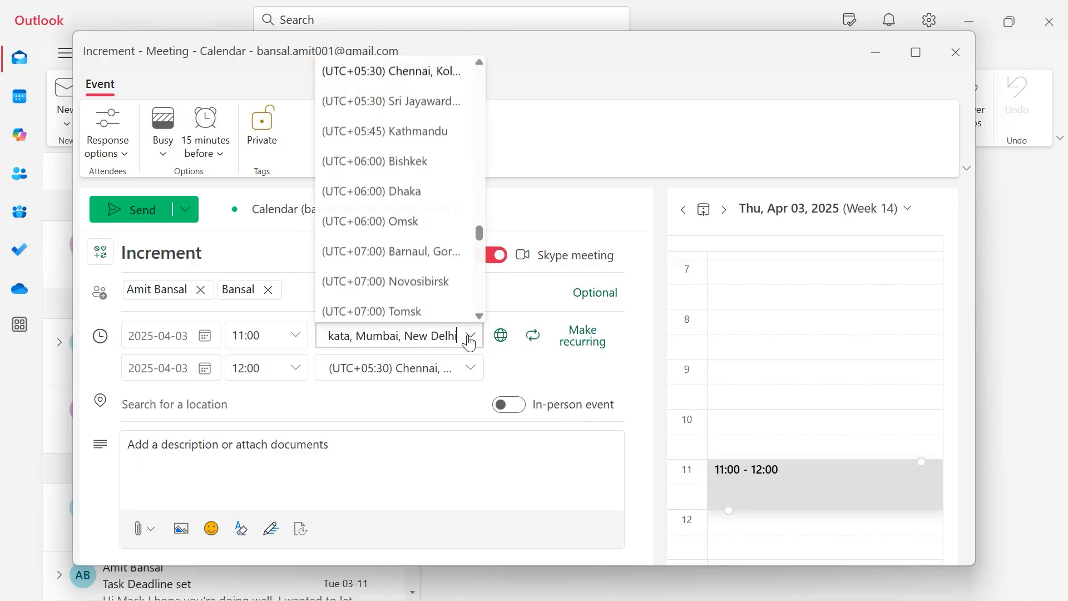
pyautogui.click(668, 152)
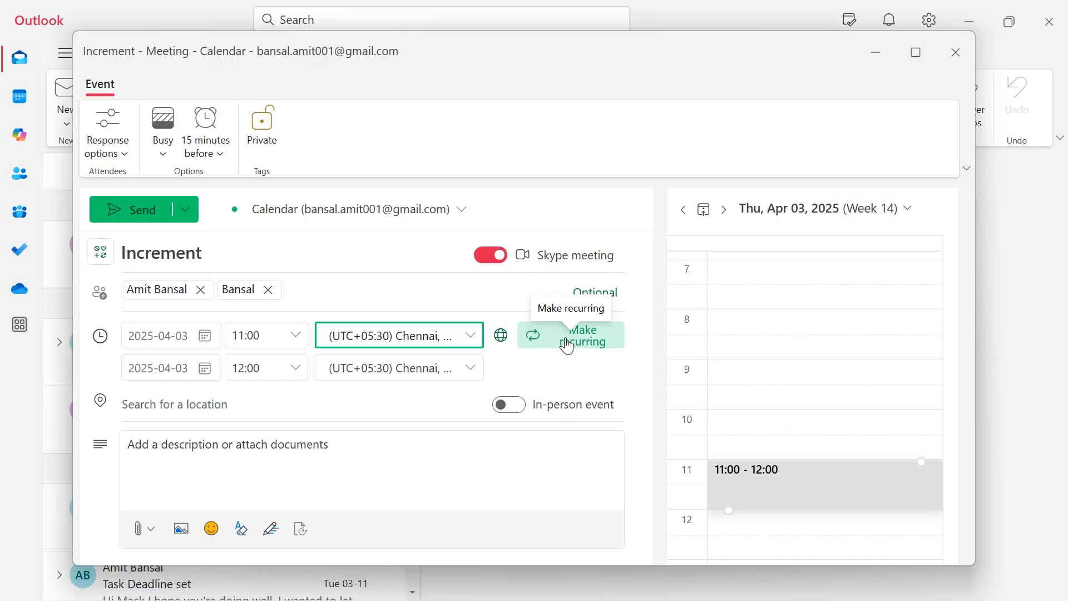
# Enter New Delhi as the event's location
pyautogui.click(208, 405)
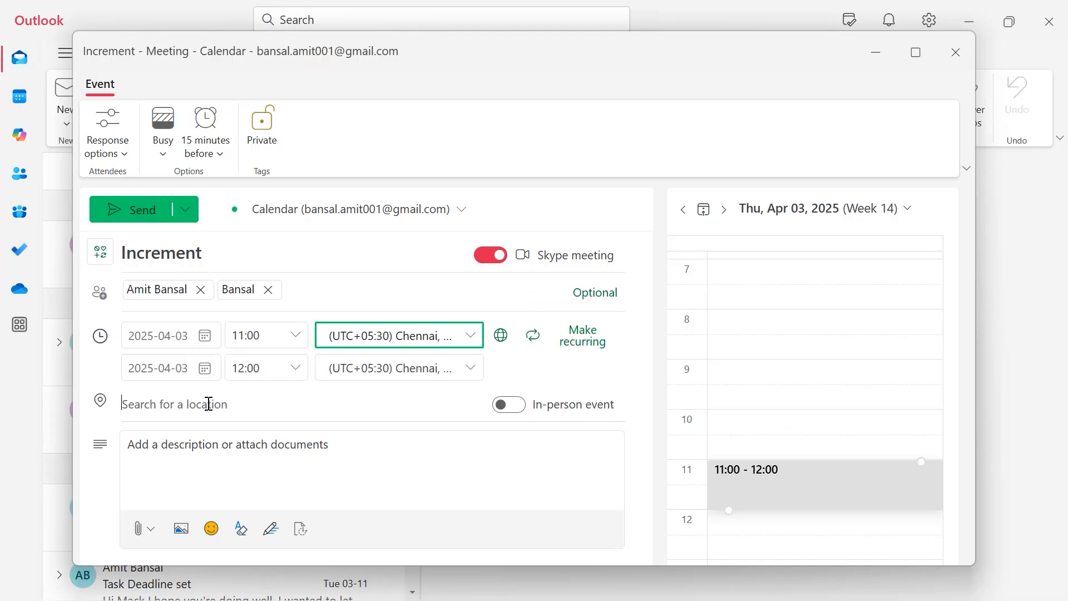
pyautogui.write('Ne')
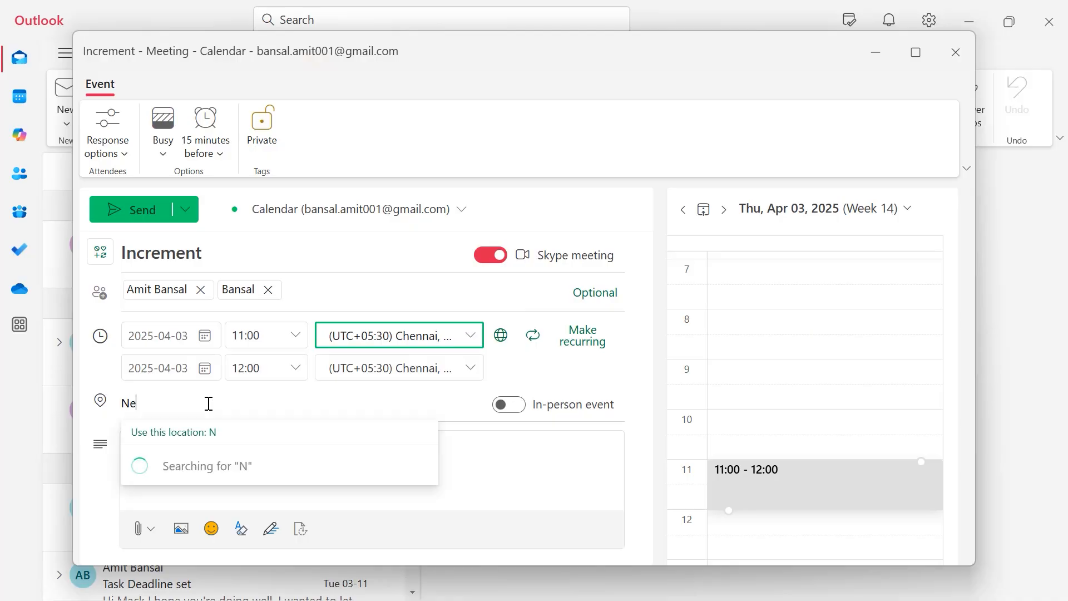
pyautogui.write('w Delhi')
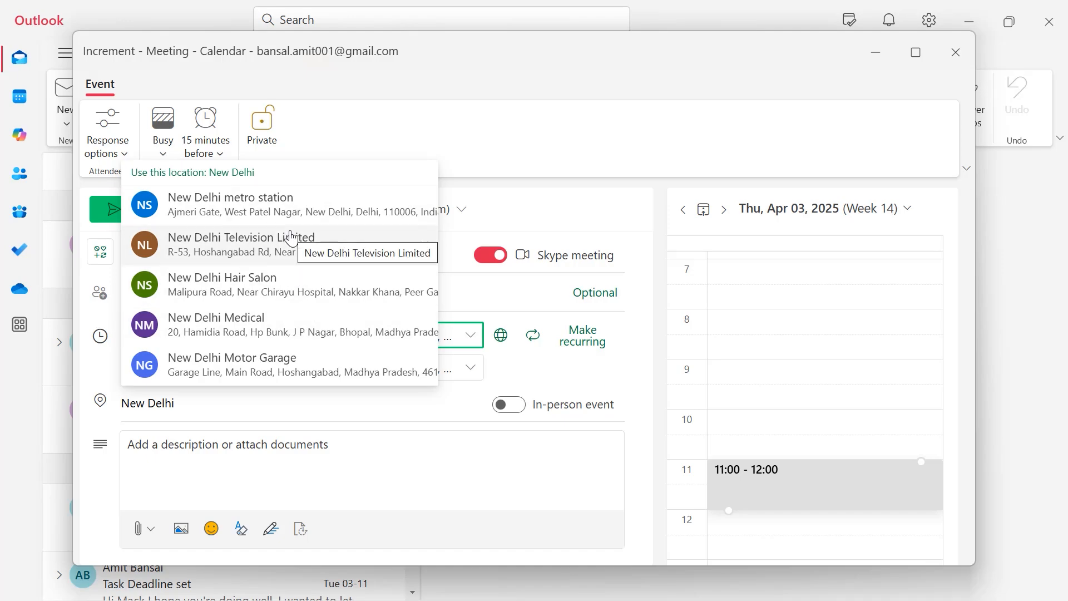
pyautogui.press('Tab')
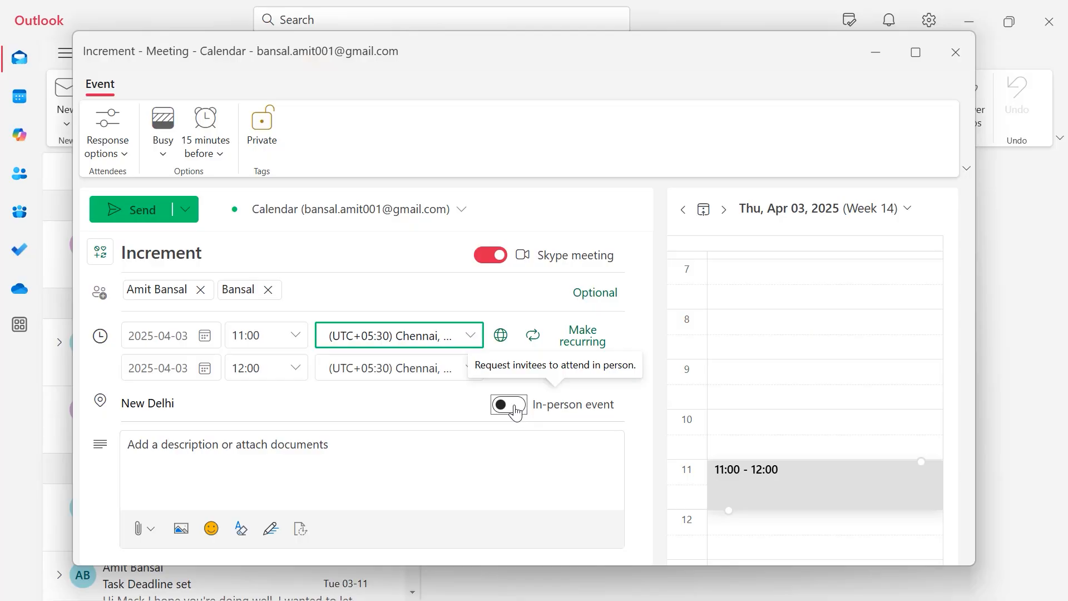
# Copy the event title "Increment" into the description
pyautogui.click(372, 450)
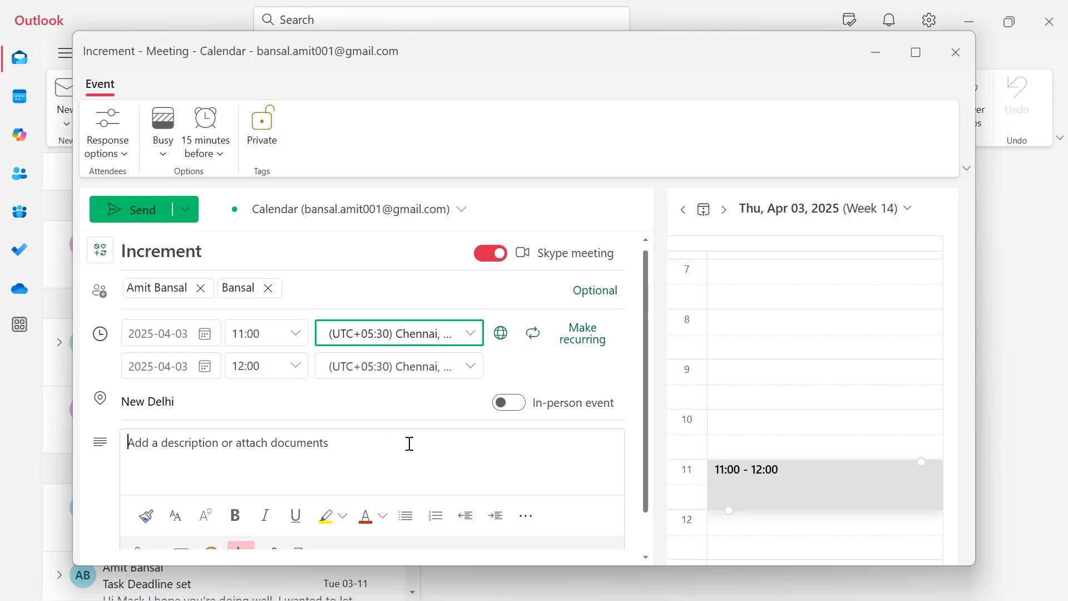
pyautogui.scroll(-1, 548, 416)
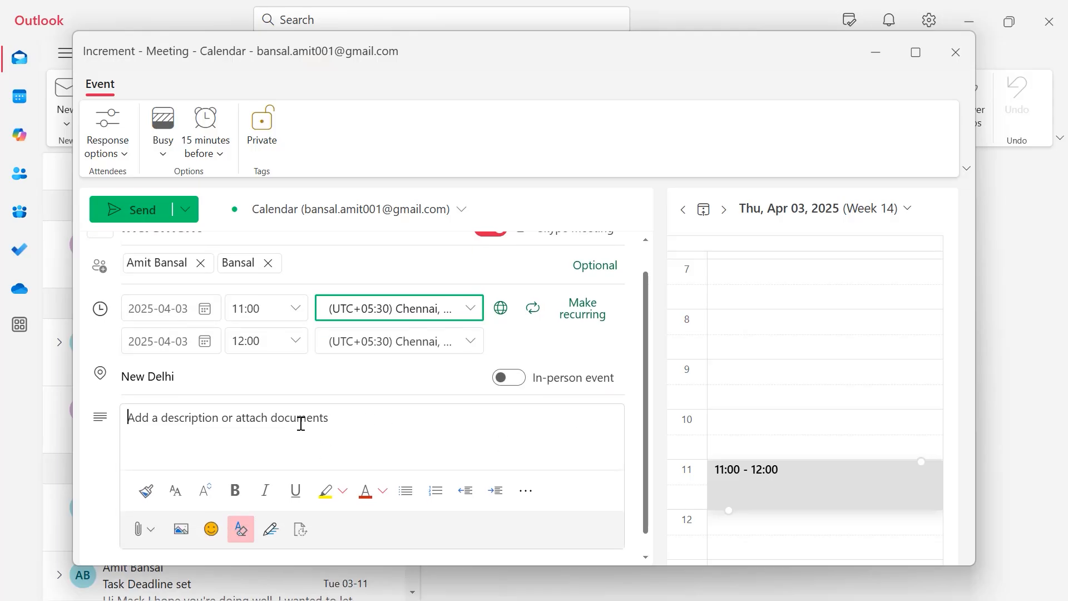
pyautogui.scroll(1, 301, 423)
pyautogui.doubleClick(243, 262)
pyautogui.hotkey('ctrl', 'c')
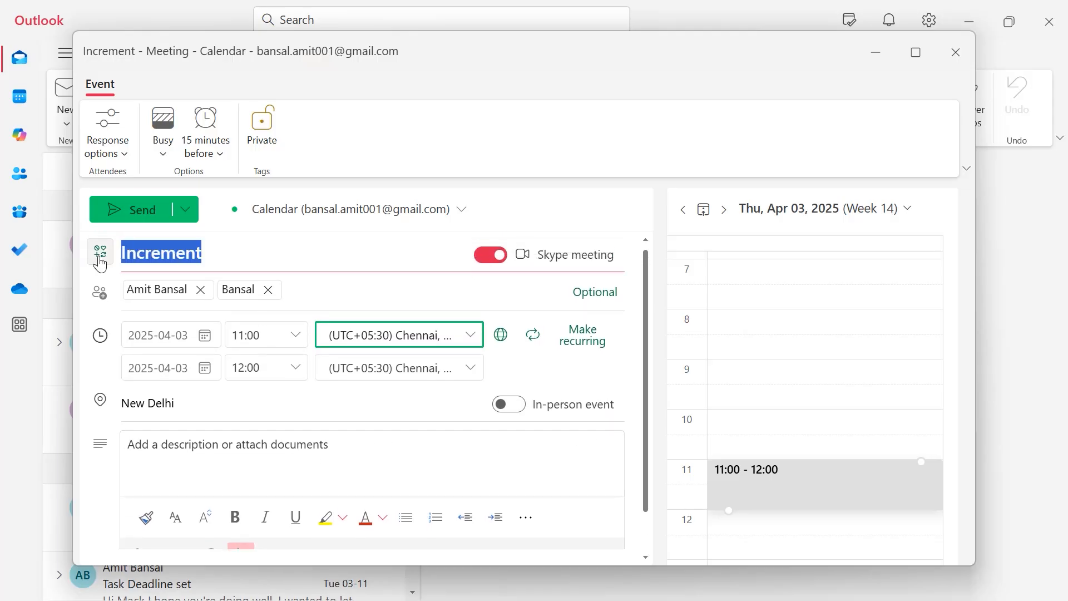
pyautogui.click(243, 445)
pyautogui.hotkey('ctrl', 'v')
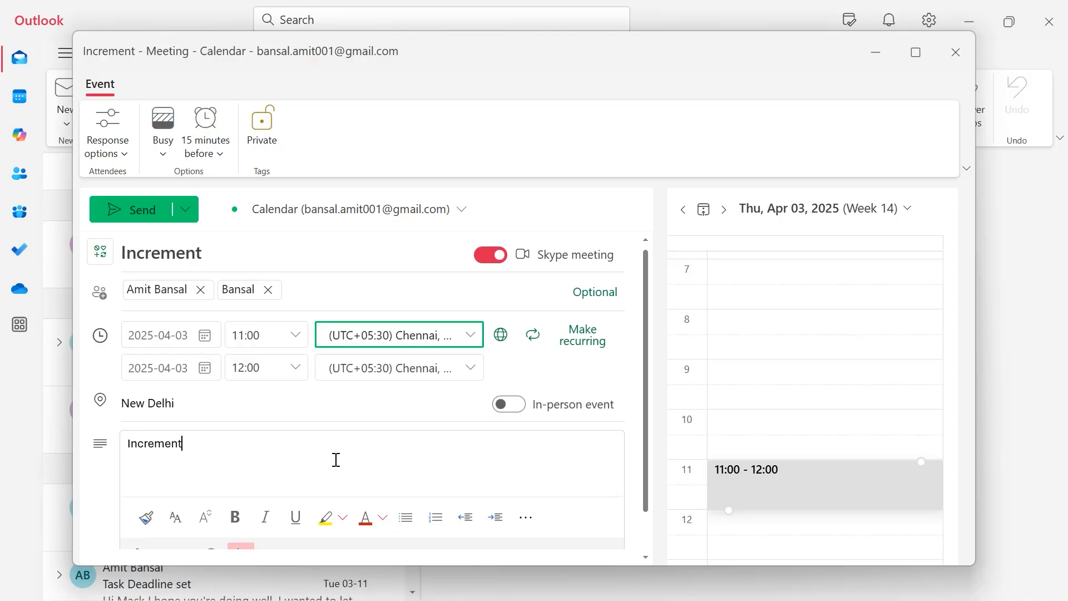
# Check the sending options and the available calendar accounts, and send the Increment meeting invitation from the Gmail calendar
pyautogui.scroll(-1, 255, 442)
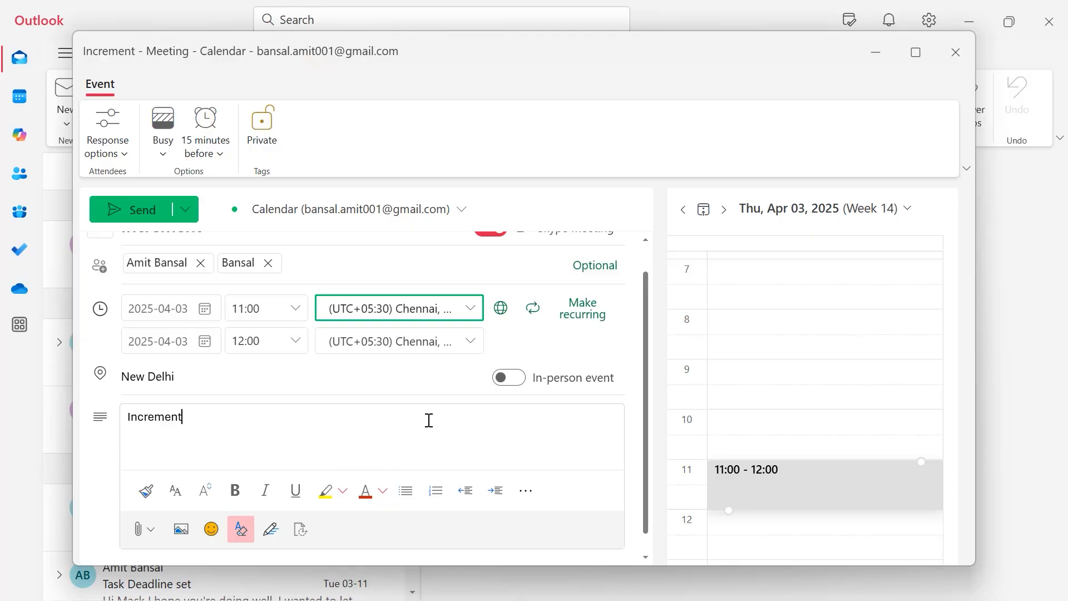
pyautogui.click(185, 210)
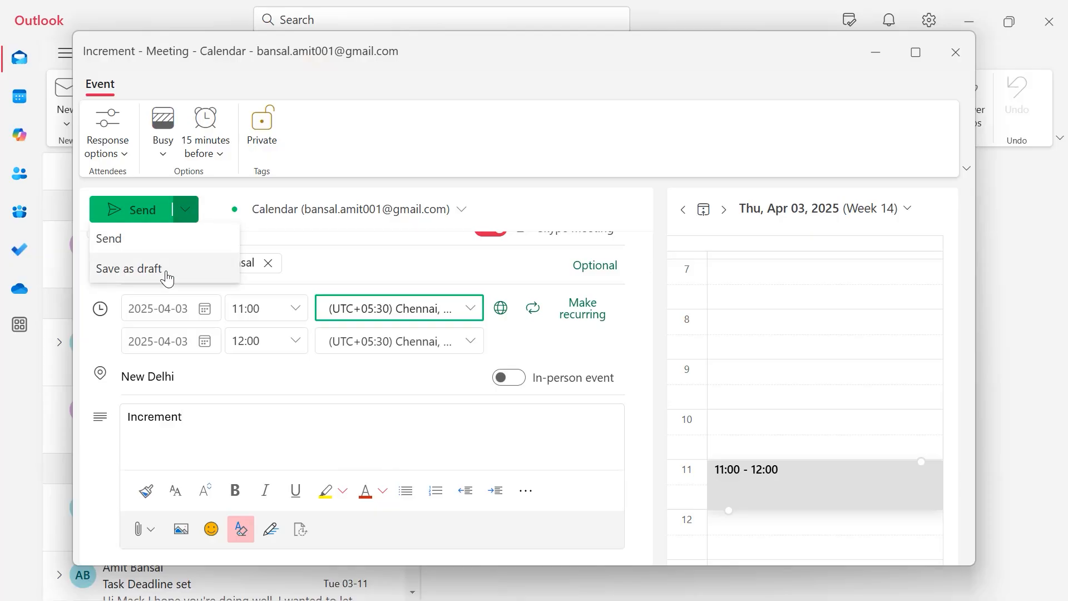
pyautogui.click(461, 210)
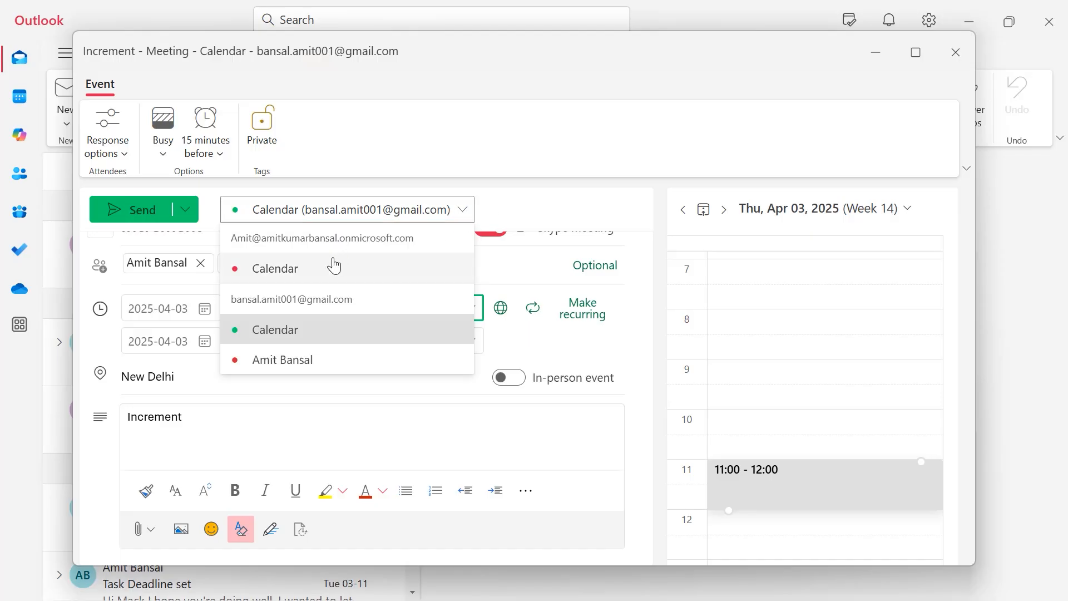
pyautogui.click(299, 271)
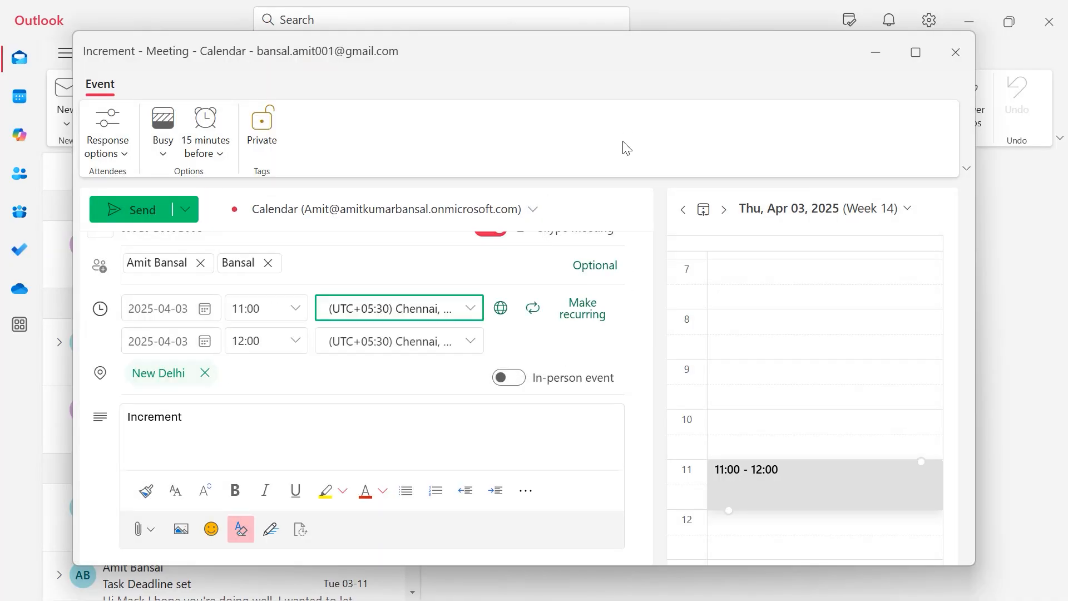
pyautogui.click(132, 216)
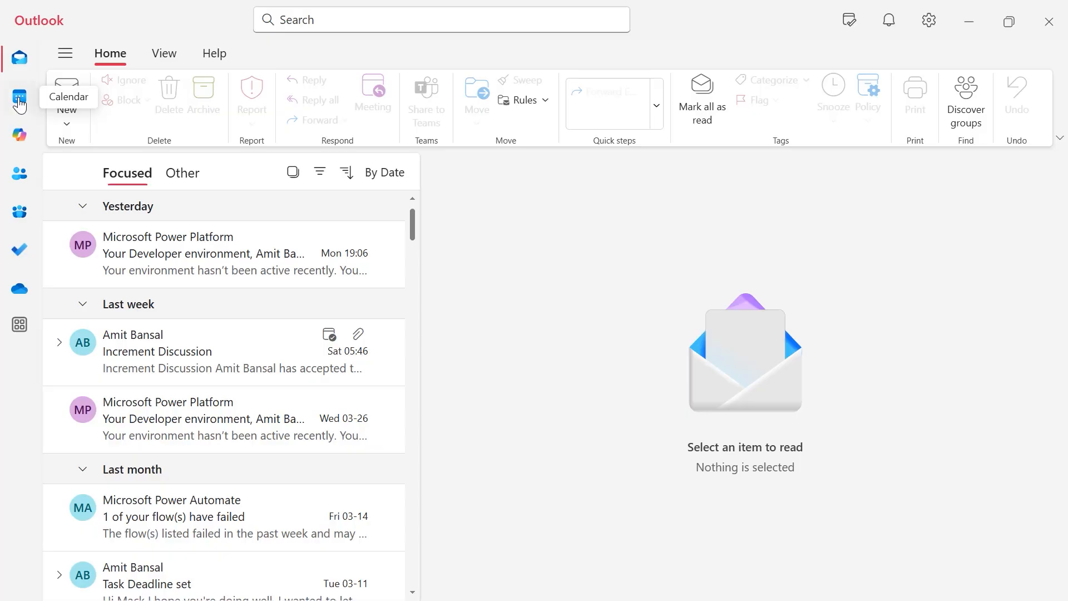
# Switch to the calendar and open the Increment event on Thursday, April 3
pyautogui.click(20, 104)
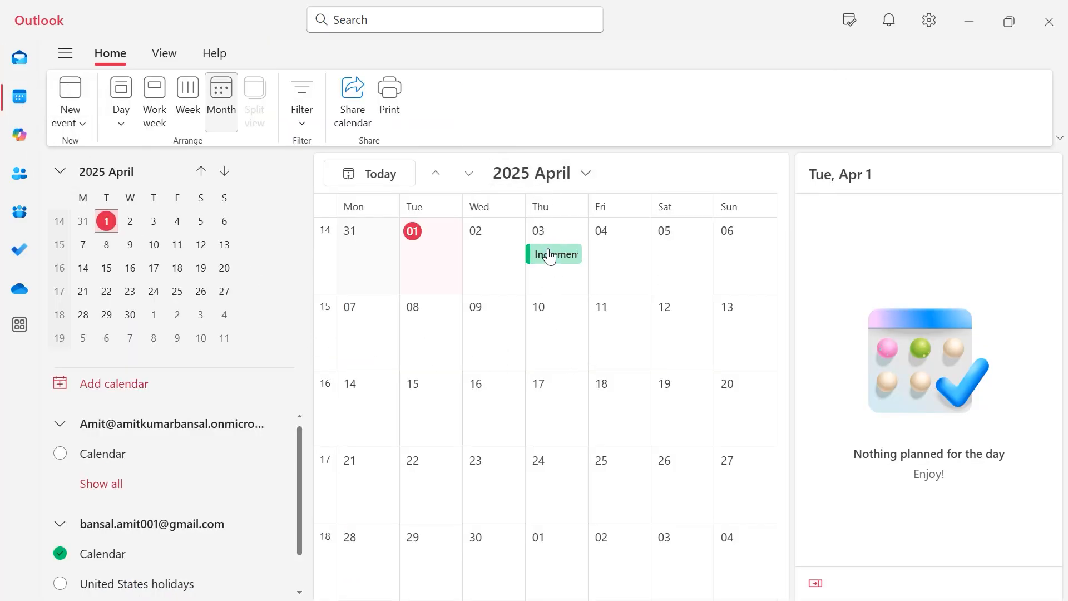
pyautogui.moveTo(549, 260)
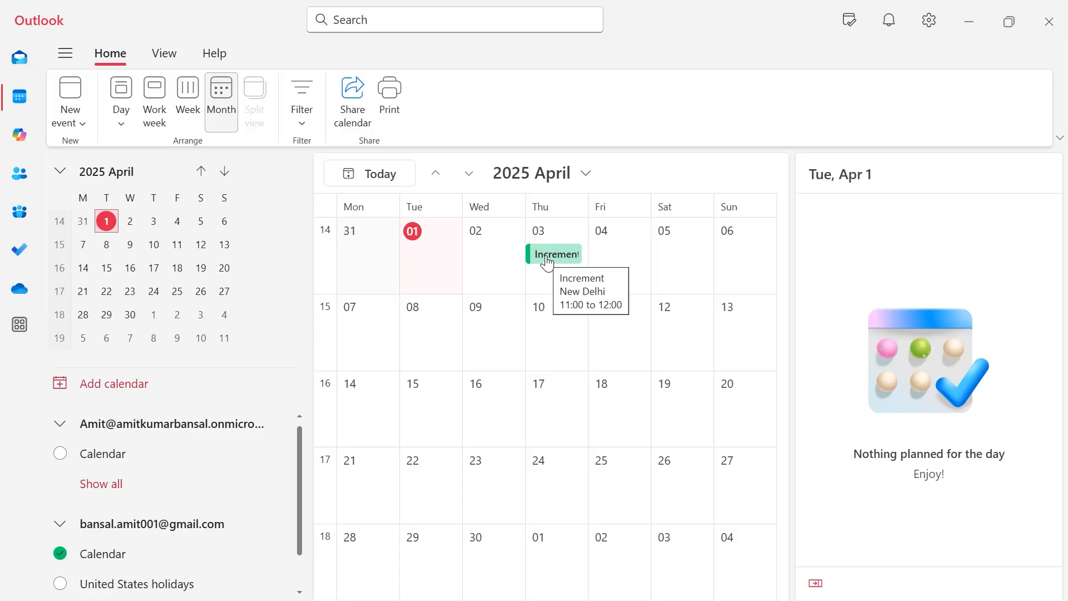
pyautogui.doubleClick(548, 256)
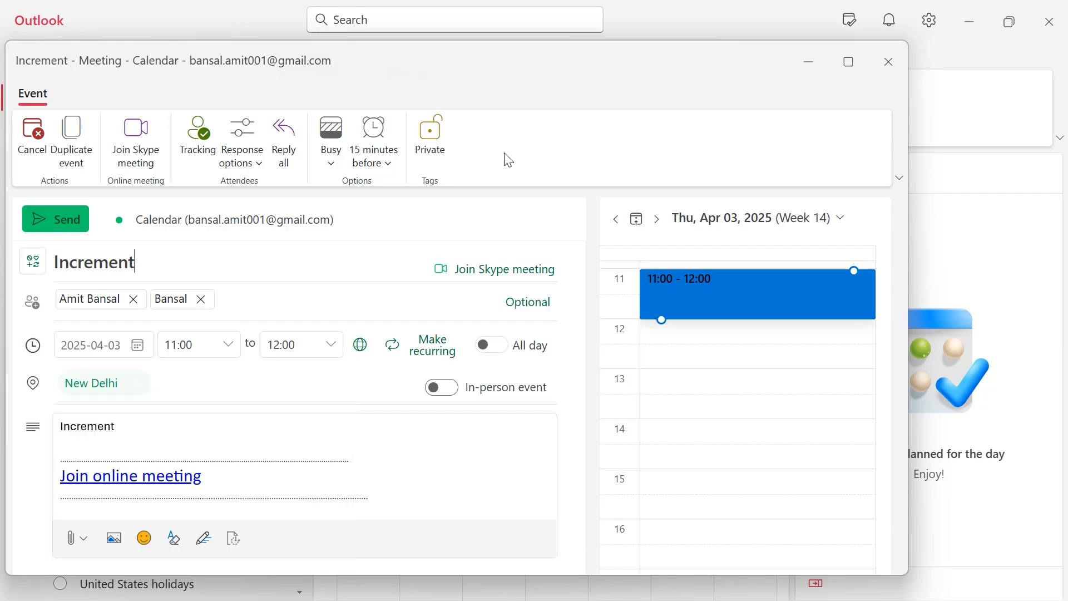
# View the Increment meeting's attendee tracking and response options, and leave the event window
pyautogui.click(195, 150)
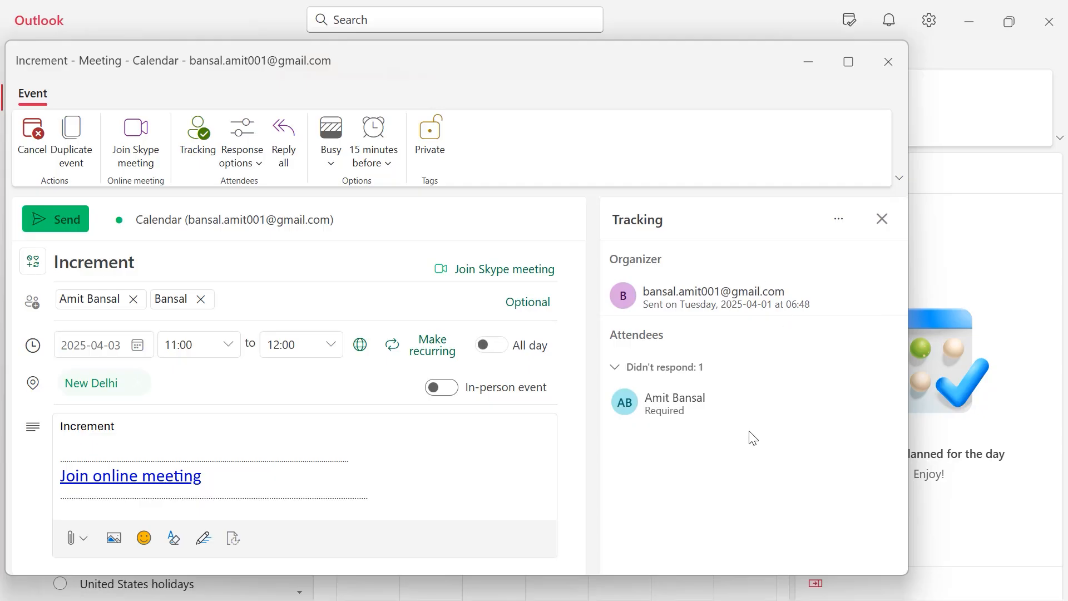
pyautogui.click(743, 413)
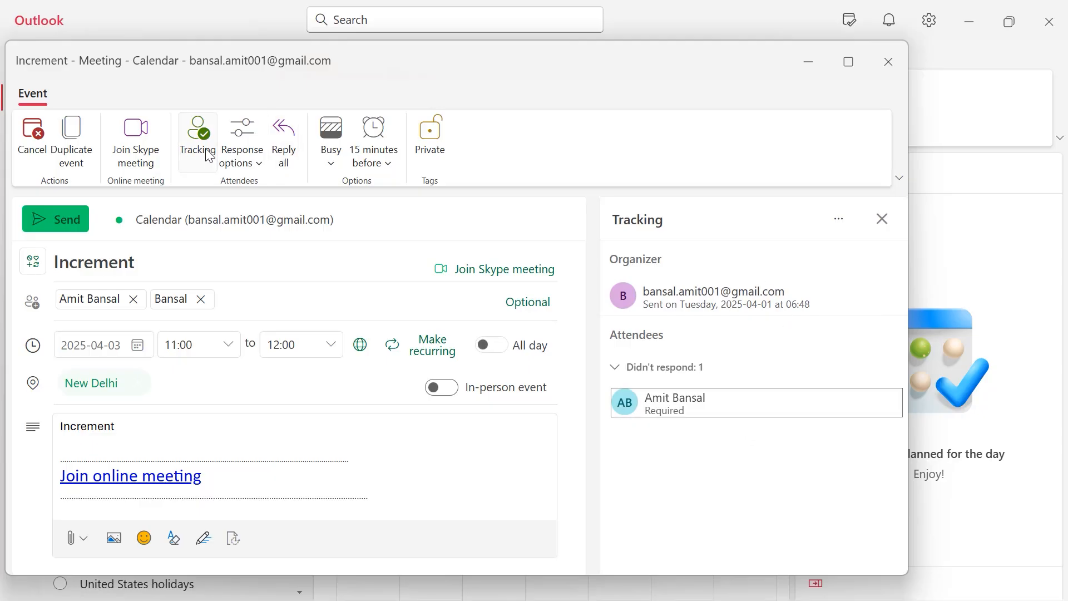
pyautogui.click(253, 164)
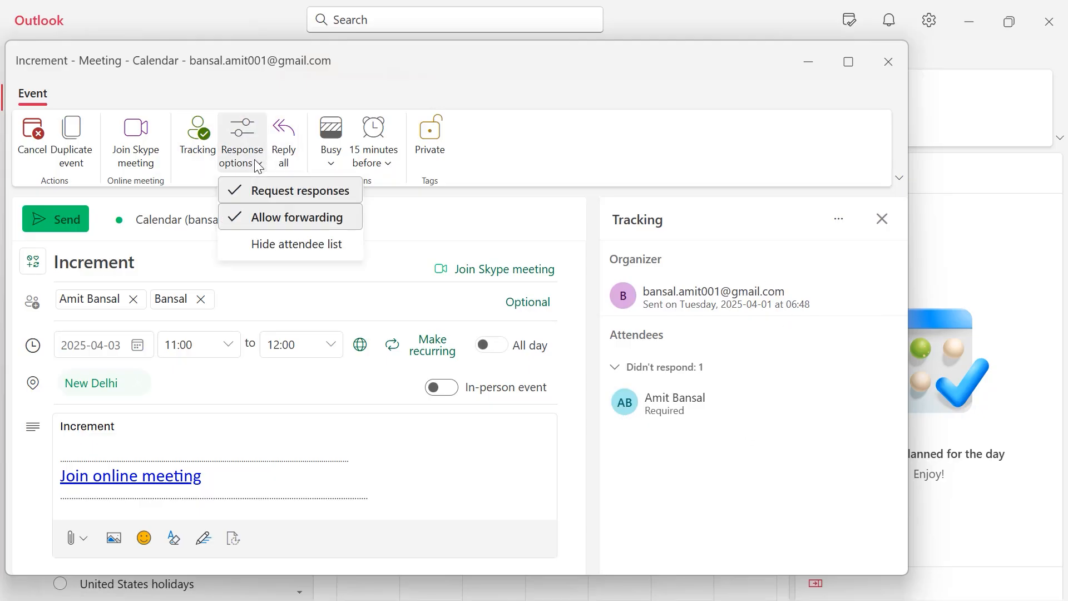
pyautogui.click(301, 261)
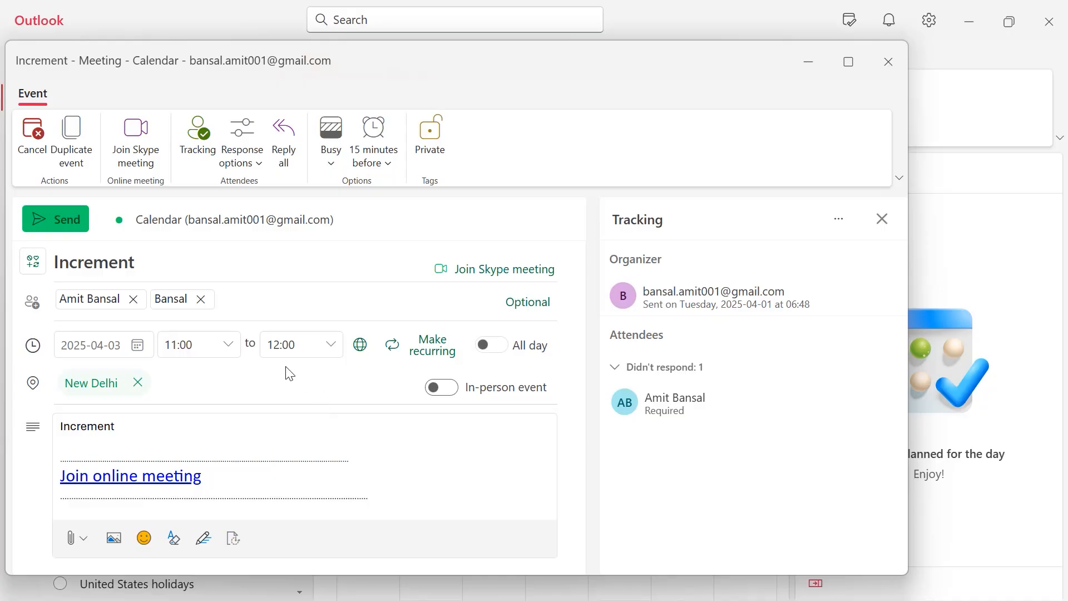
pyautogui.click(0, 431)
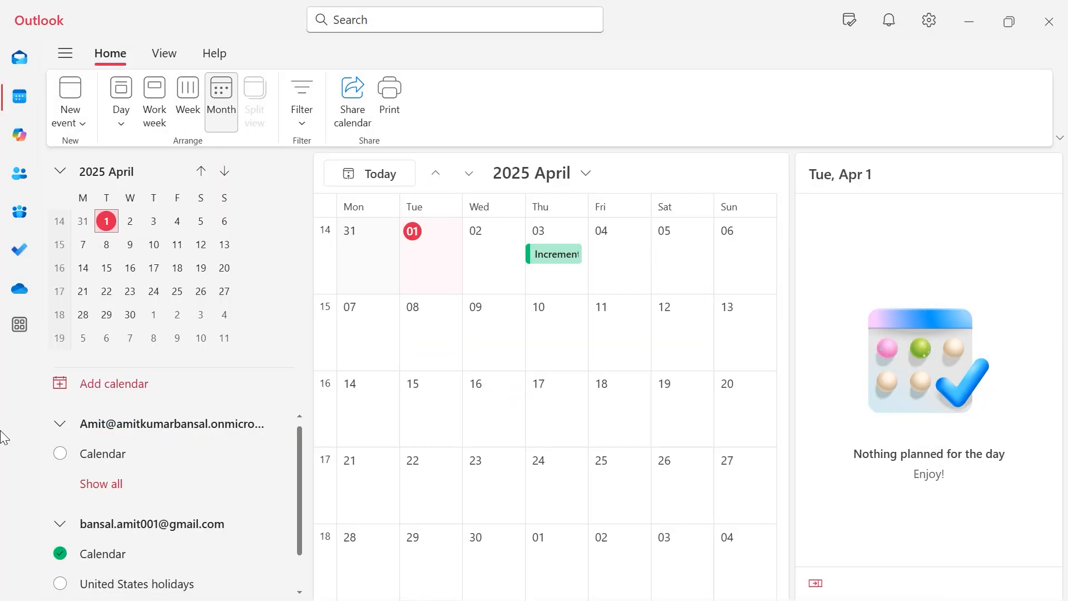